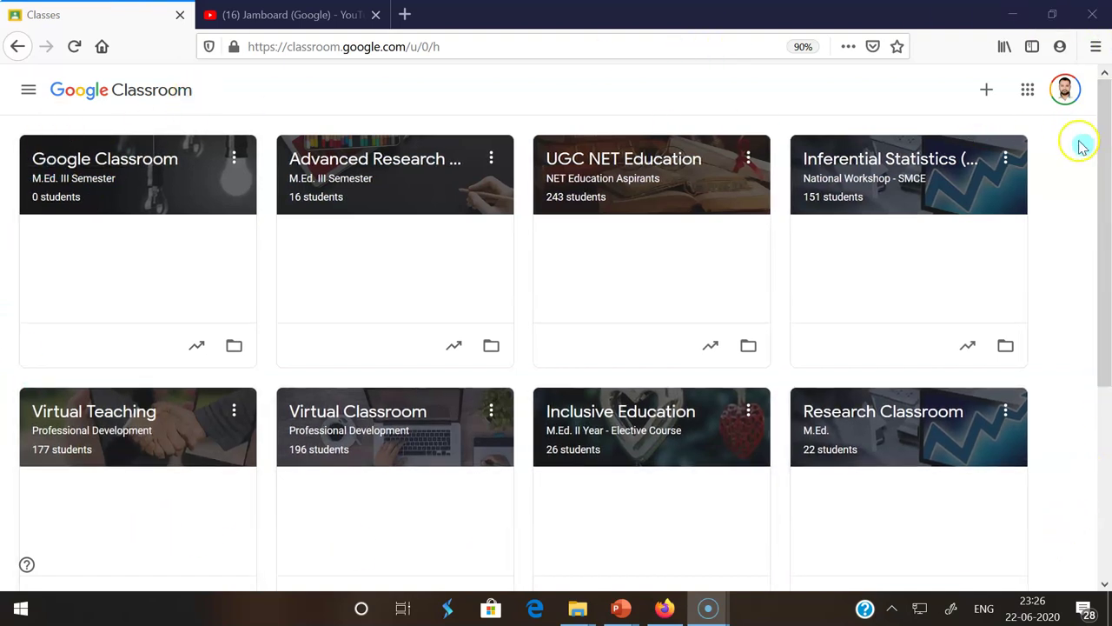
- Start a new classwork material in the Google Classroom class for M.Ed. III Semester and title it "Jamboard video"
left_click(172, 228)
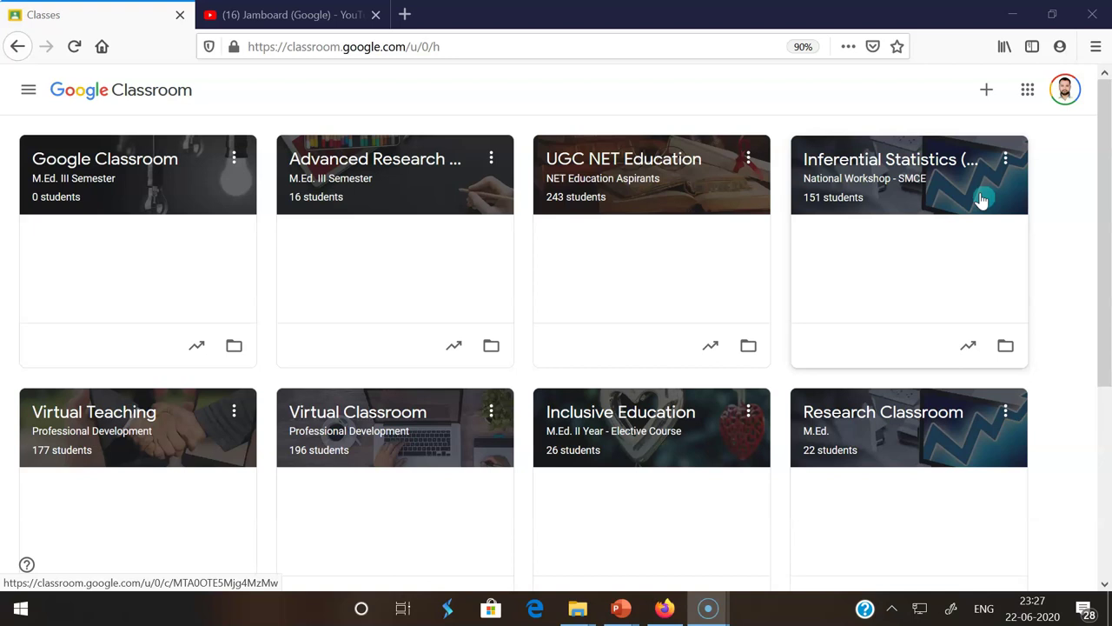
left_click(104, 161)
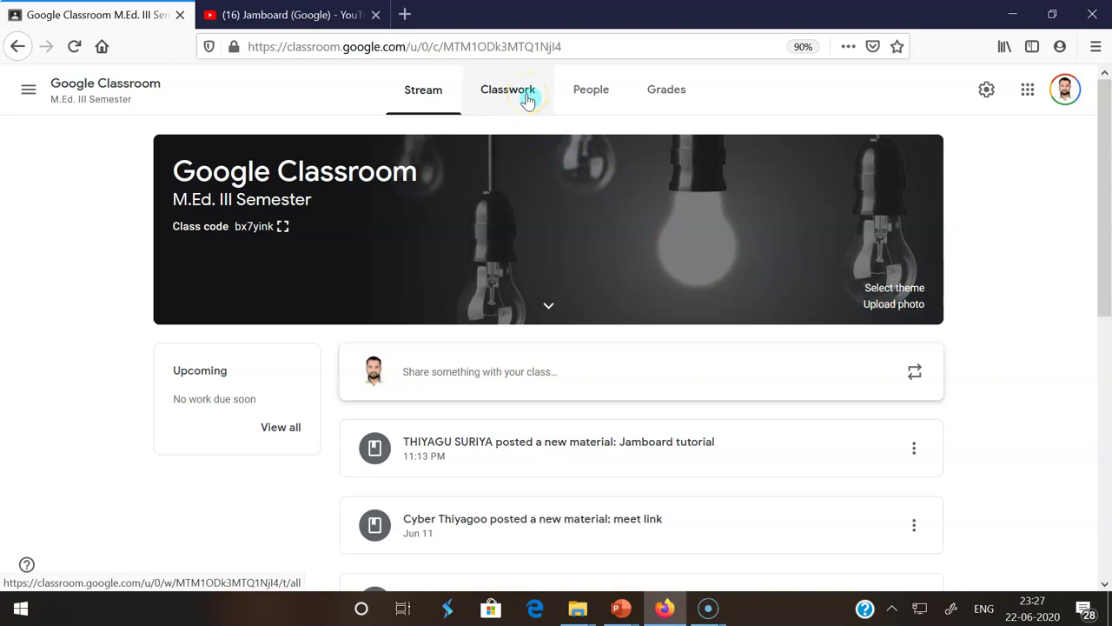
left_click(528, 99)
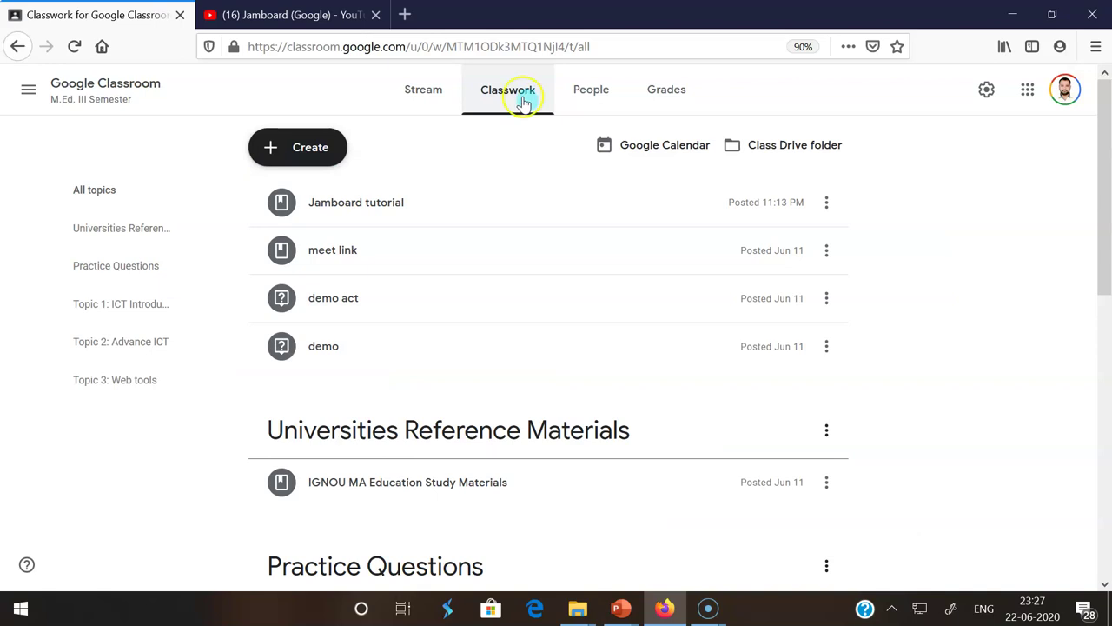
left_click(302, 149)
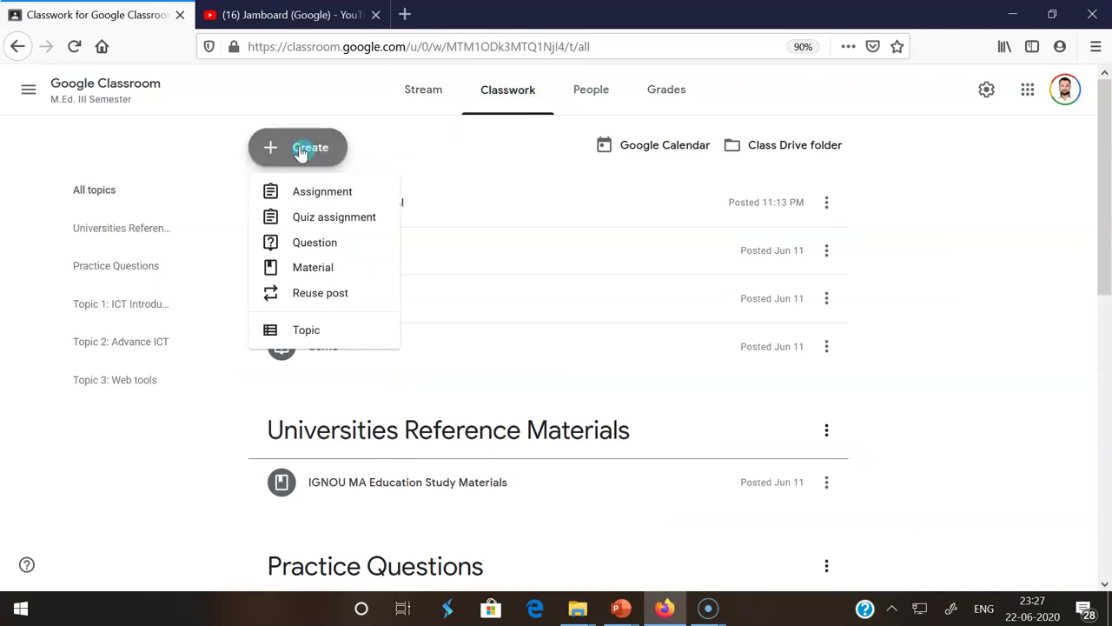
left_click(306, 272)
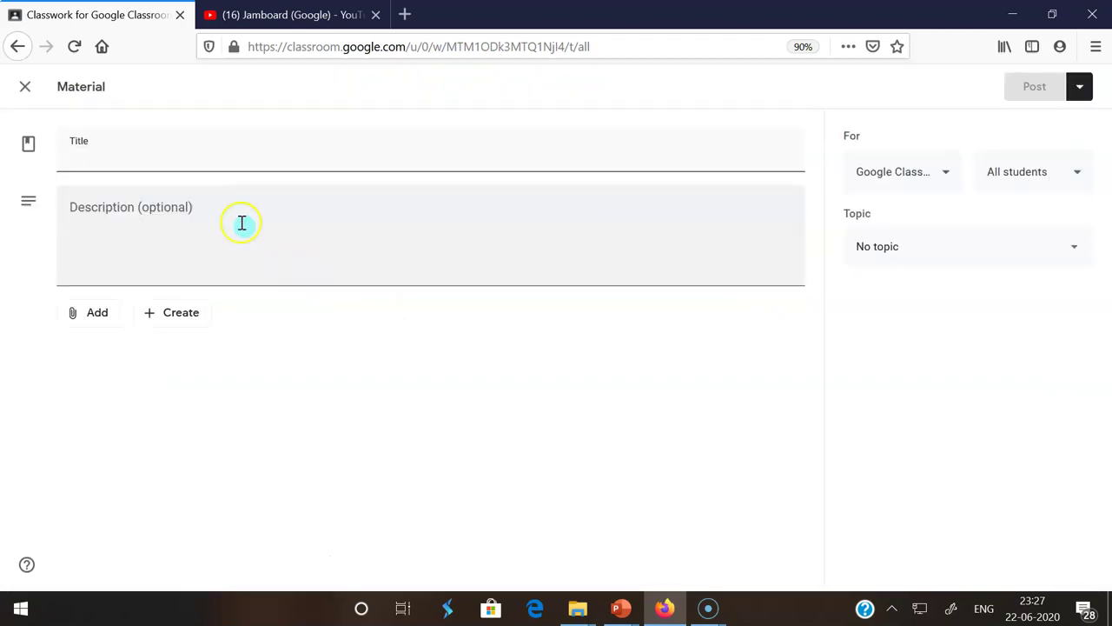
type("J")
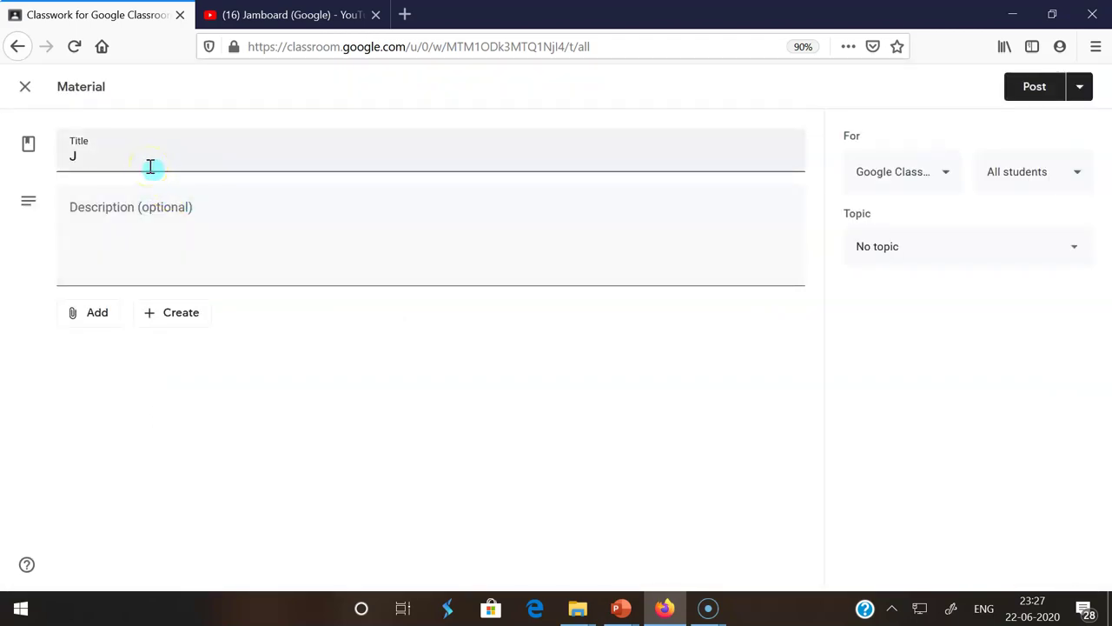
type("amboard video")
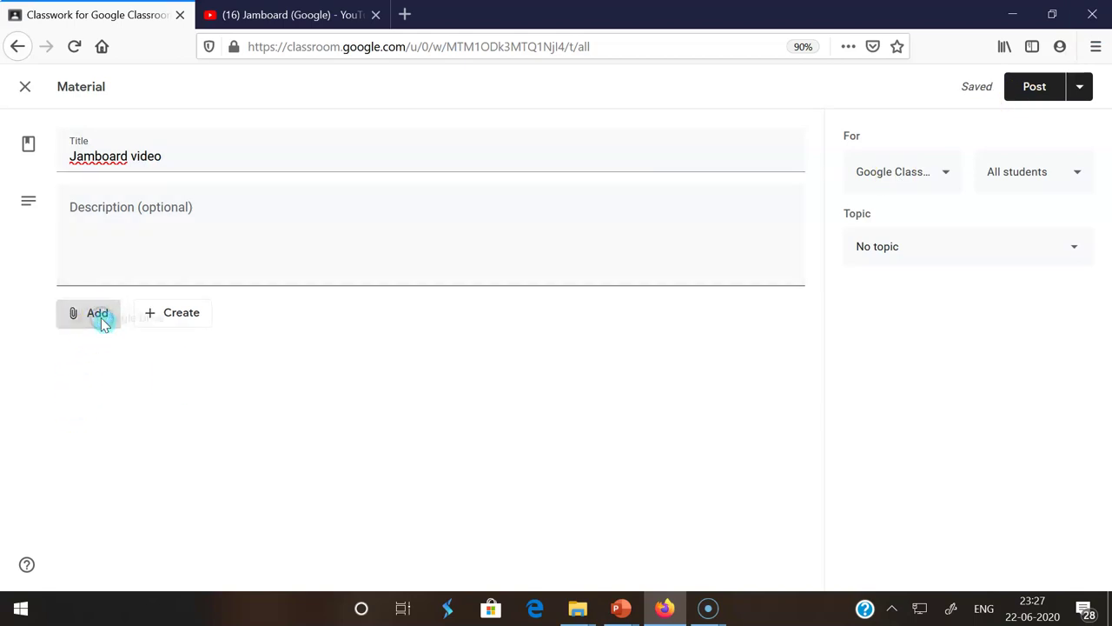
- Start attaching a YouTube video to the material and copy the URL of the open Jamboard (Google) video on YouTube
left_click(102, 323)
left_click(120, 427)
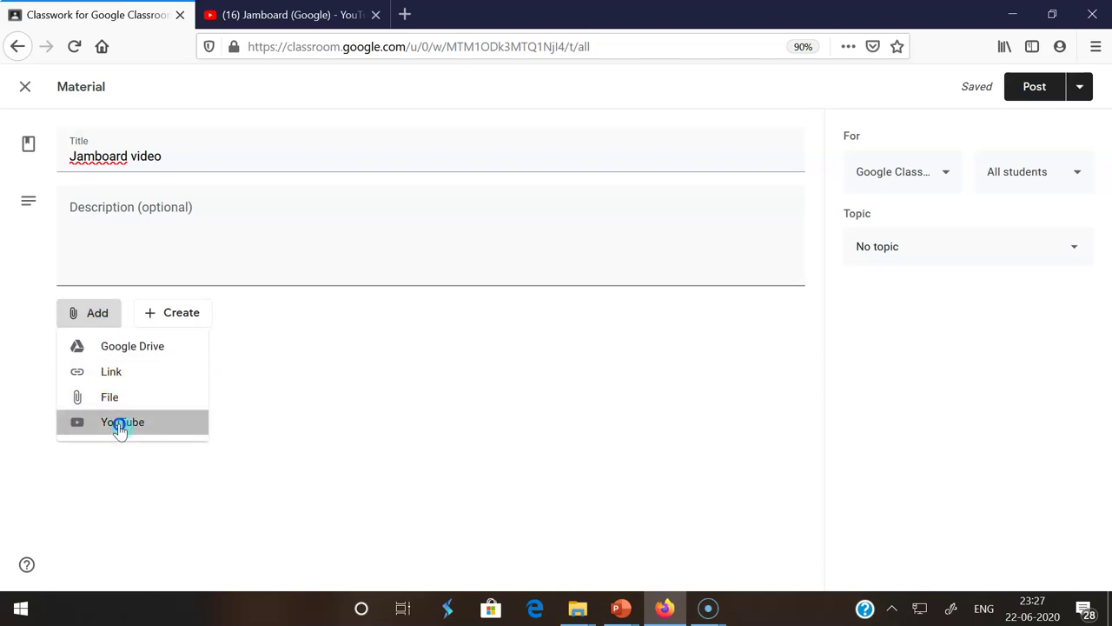
left_click(289, 17)
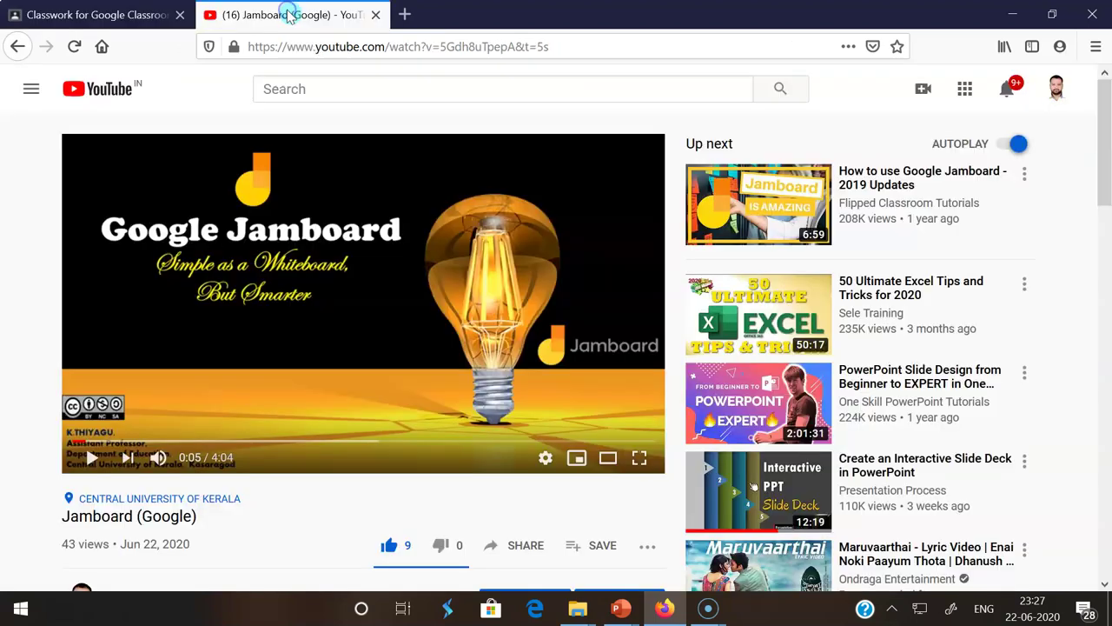
right_click(331, 233)
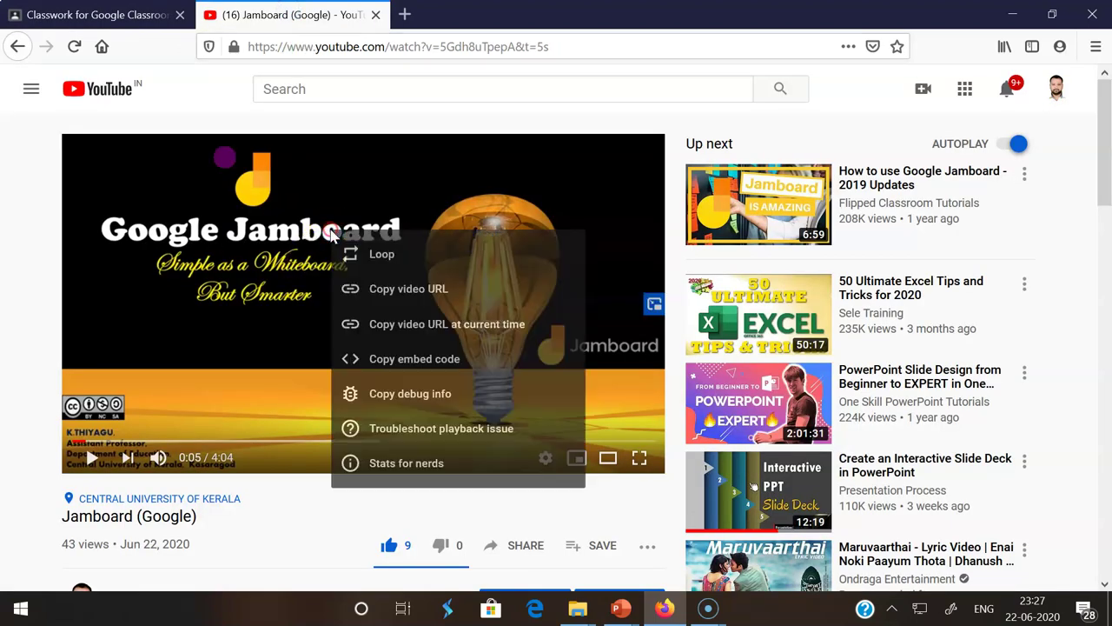
left_click(397, 291)
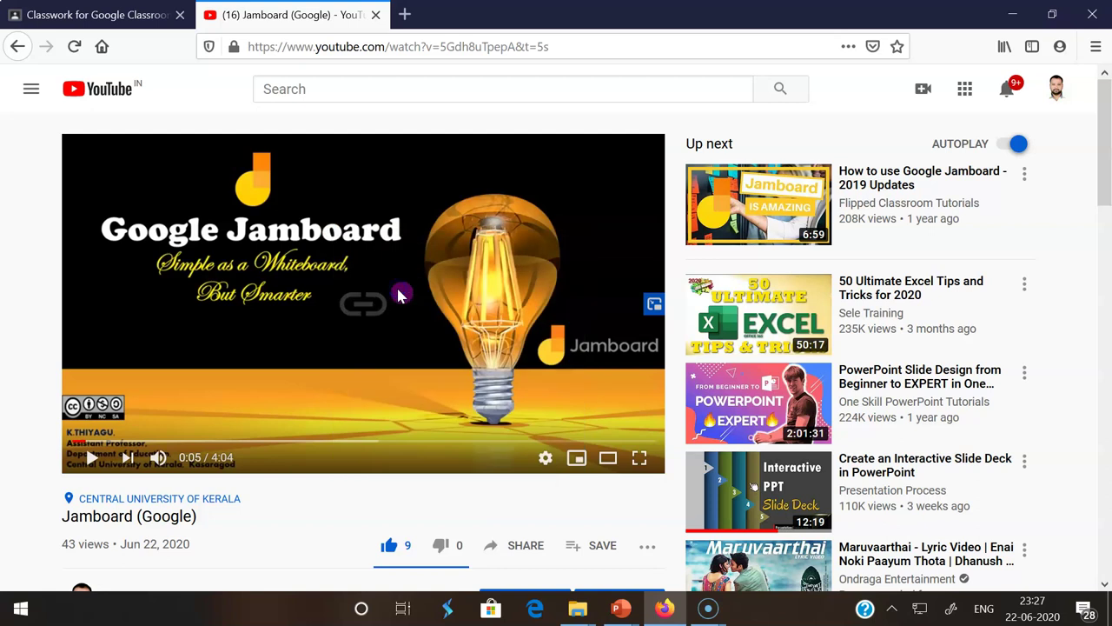
left_click(96, 18)
left_click(322, 167)
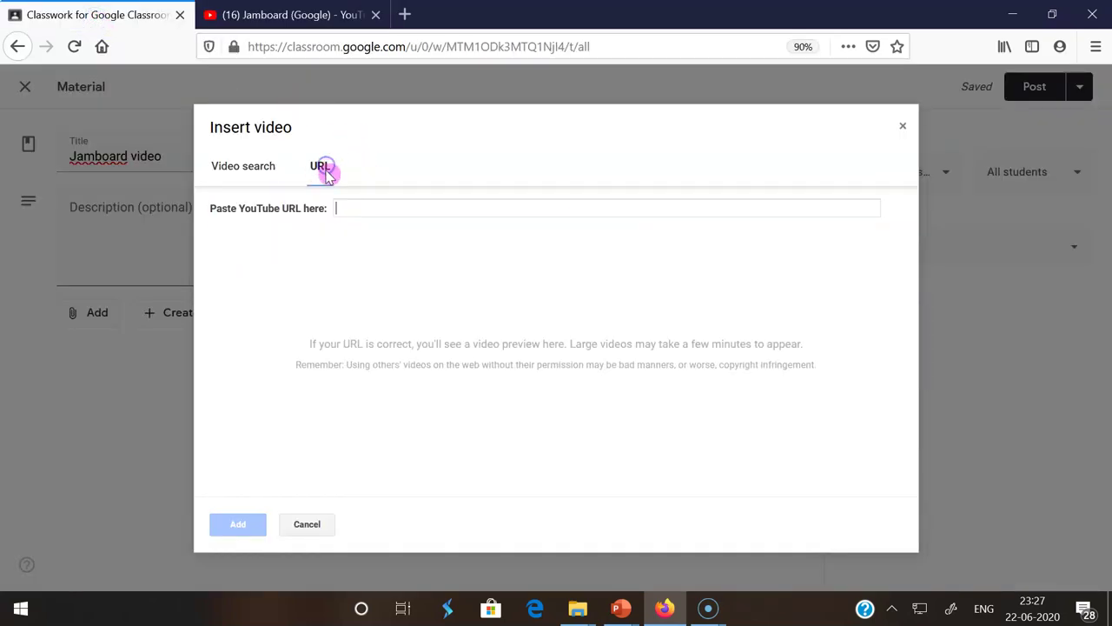
left_click(360, 203)
key("ctrl+v")
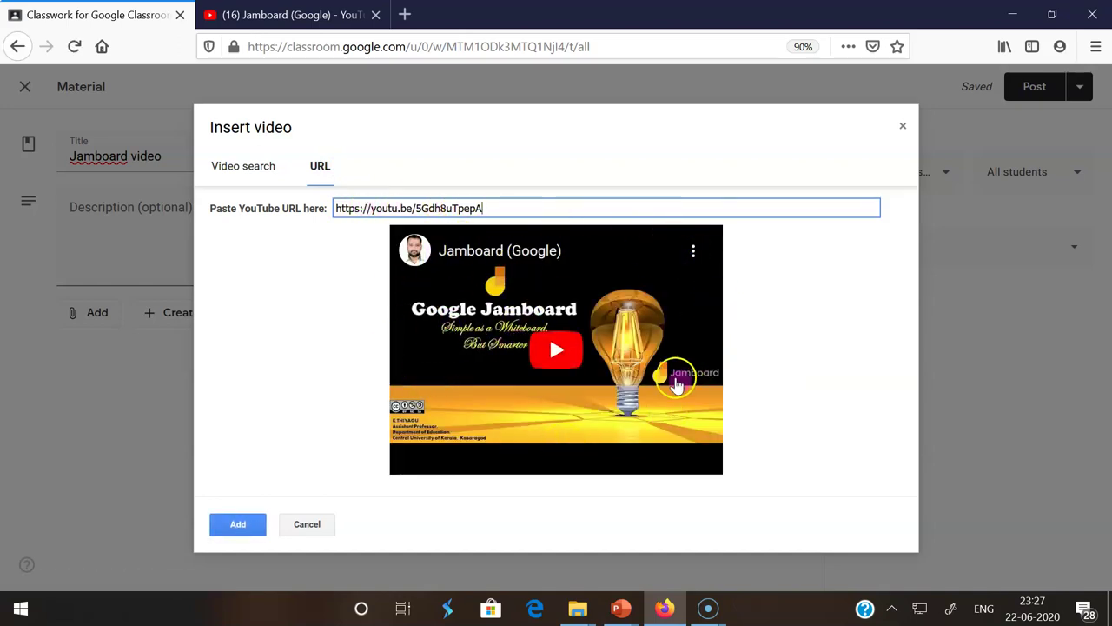
left_click(239, 524)
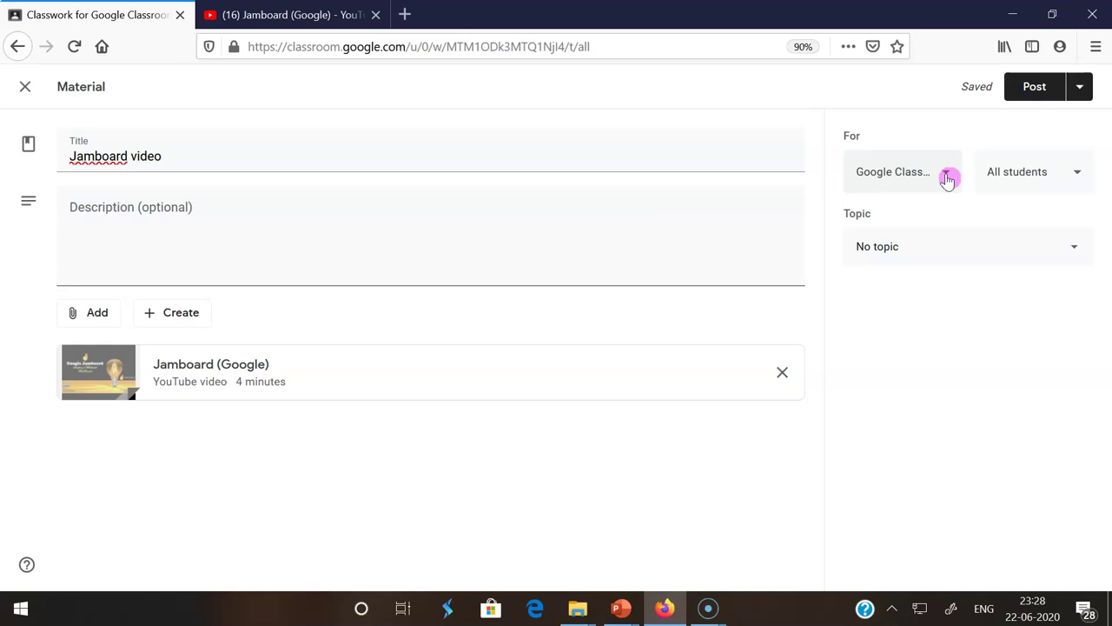
- Assign the material to the Virtual Teaching and Virtual Classroom classes as well, and post it
left_click(948, 179)
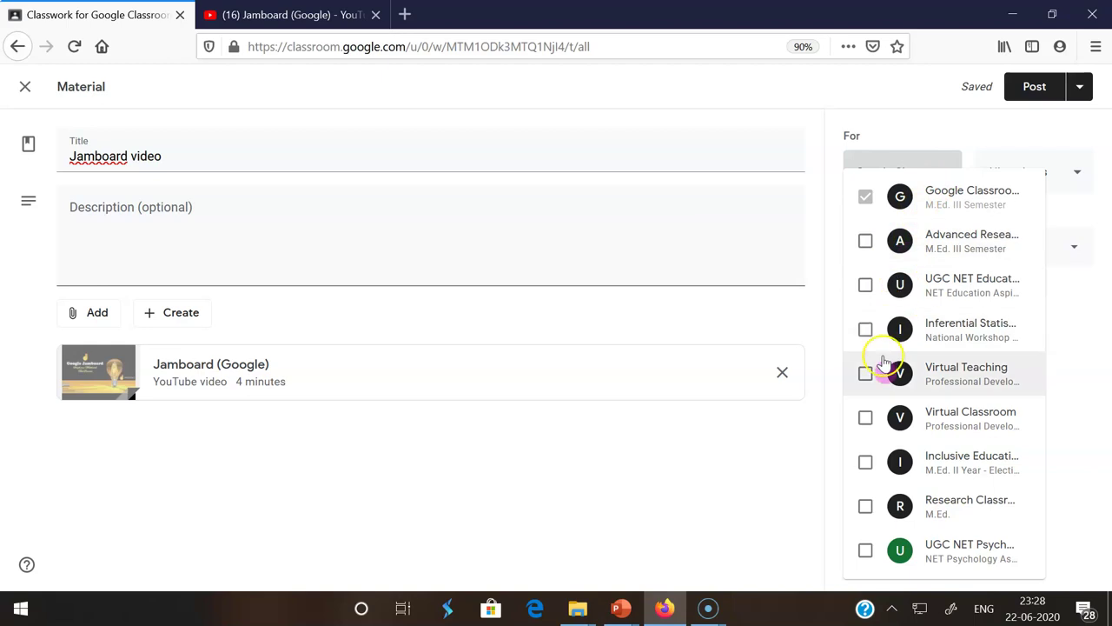
left_click(869, 377)
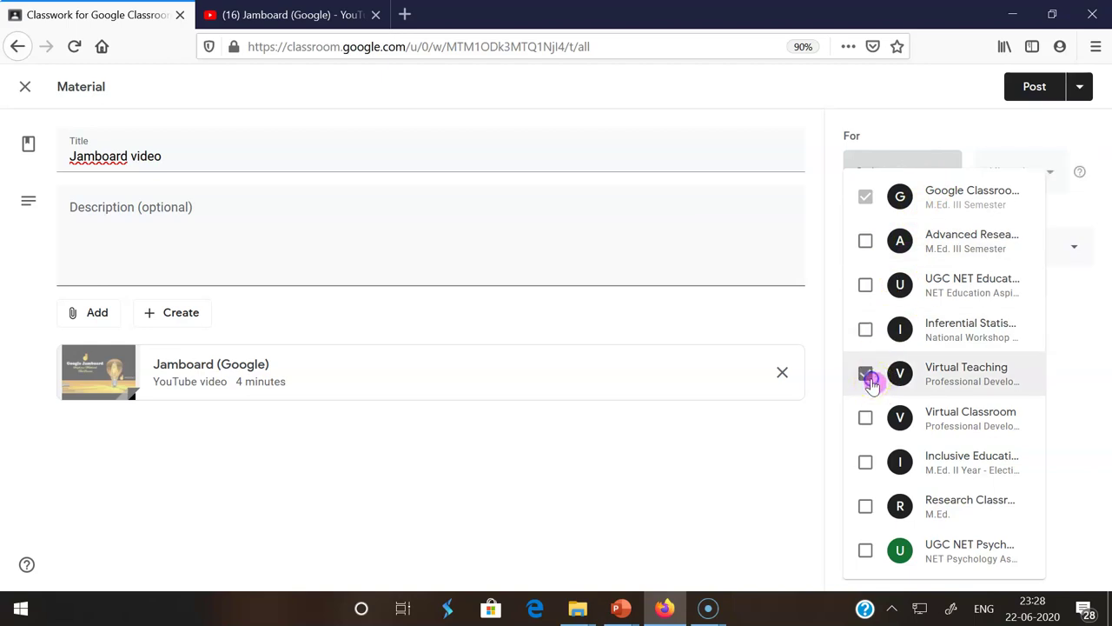
left_click(866, 421)
left_click(863, 195)
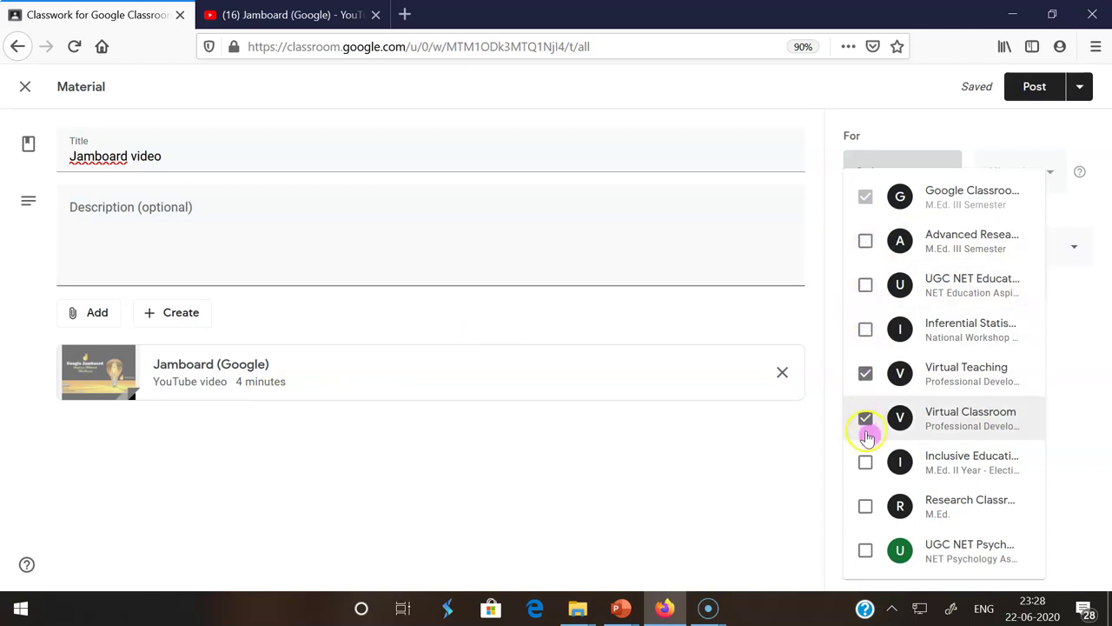
left_click(1037, 98)
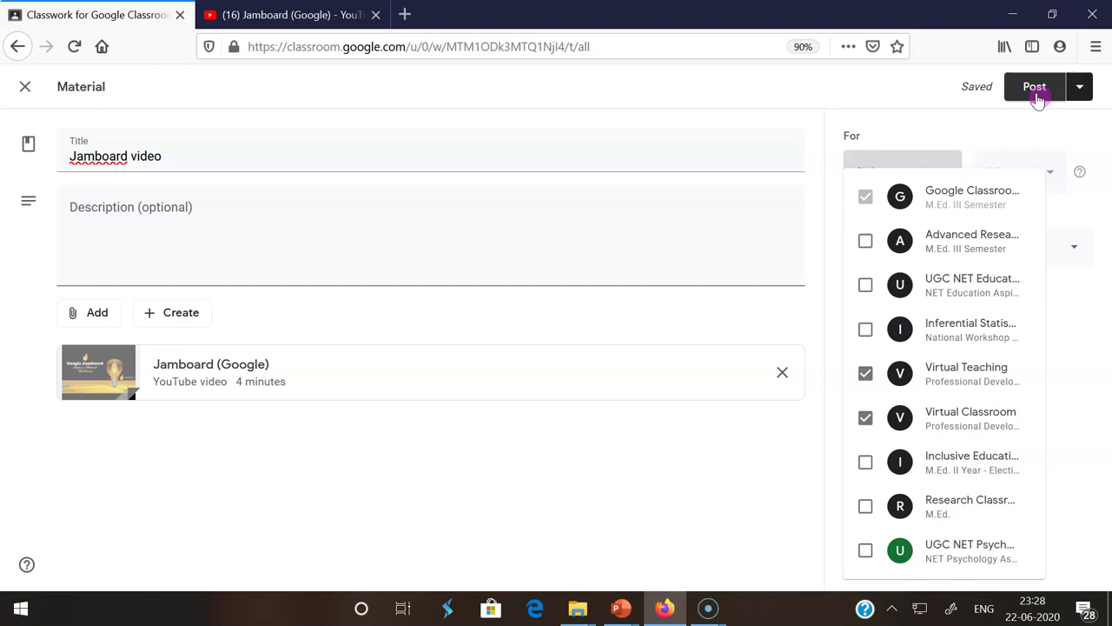
left_click(1037, 98)
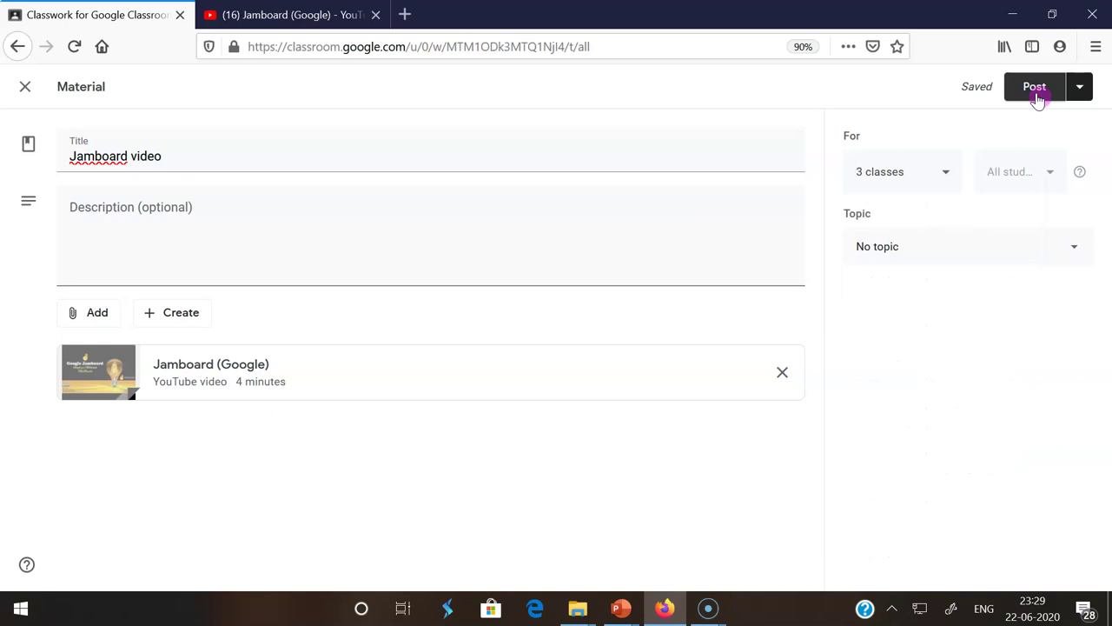
left_click(1038, 97)
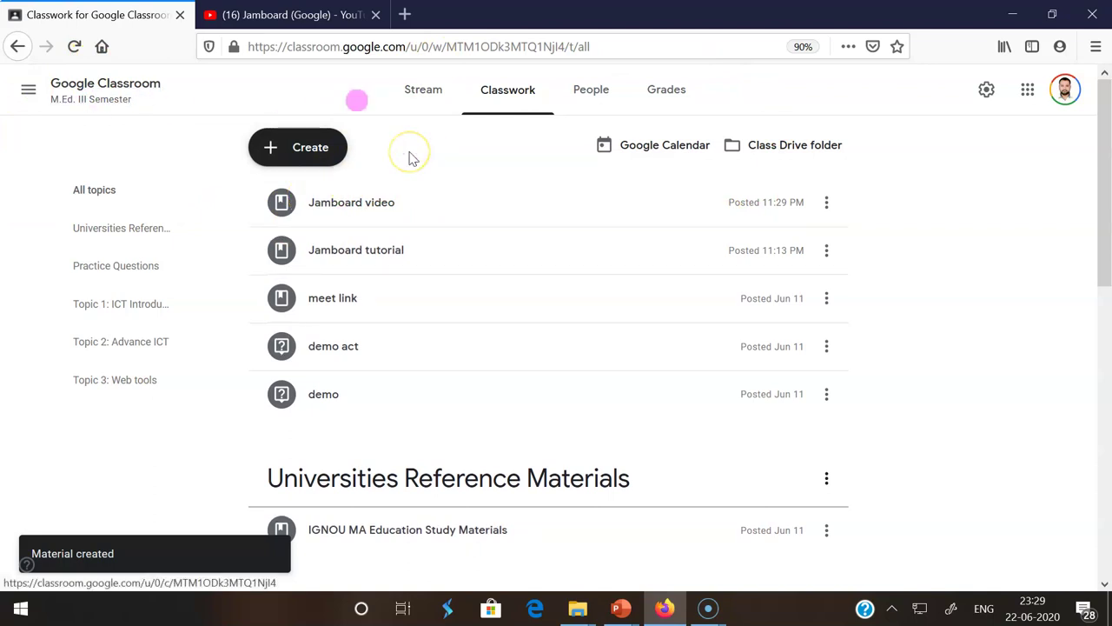
- Check for the Jamboard video material in the Google Classroom stream and in the stream and classwork of Virtual Teaching and Virtual Classroom
left_click(430, 91)
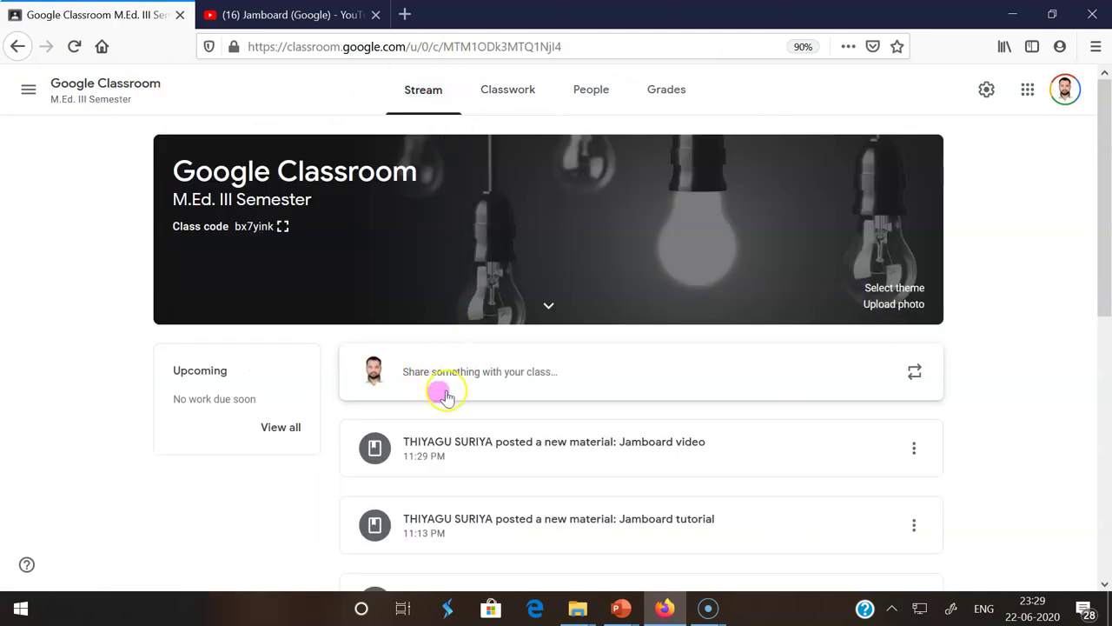
left_click(28, 90)
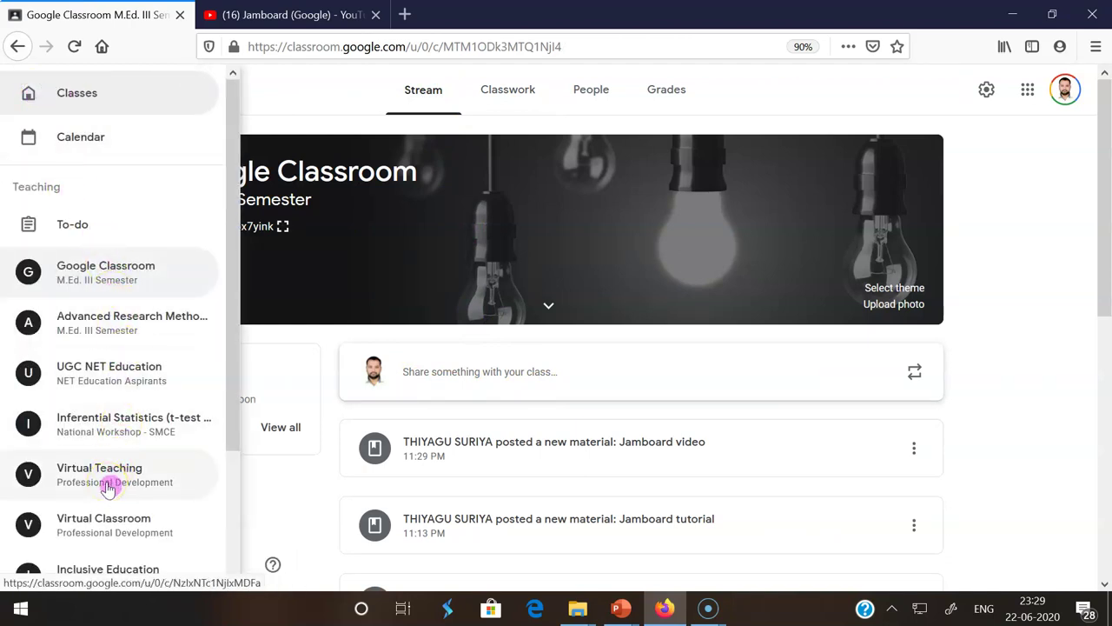
left_click(108, 487)
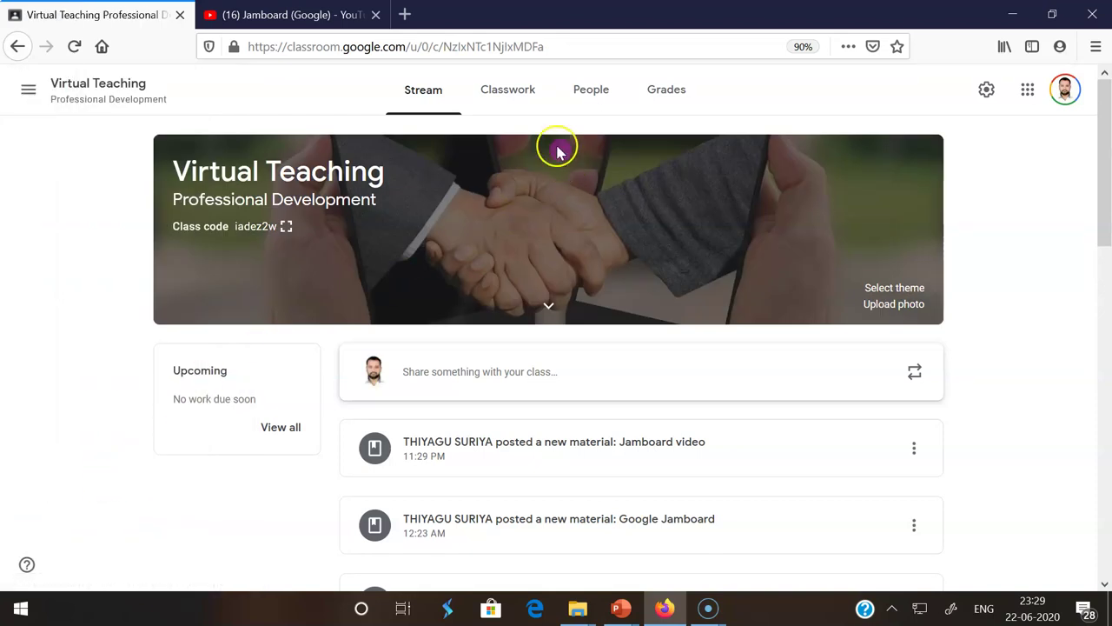
left_click(510, 92)
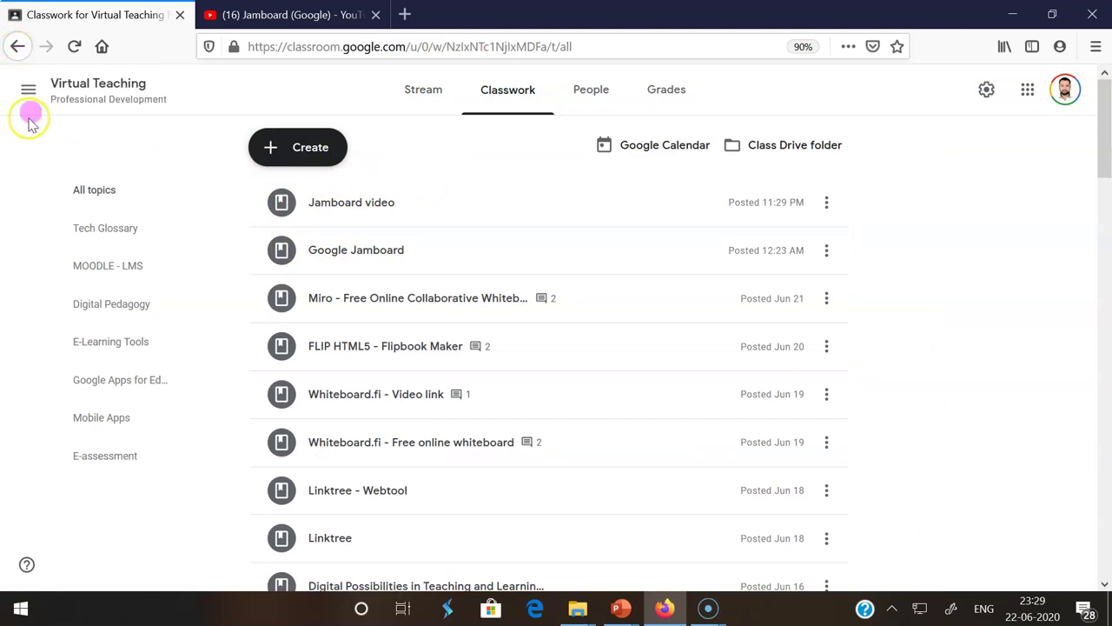
left_click(25, 90)
left_click(144, 520)
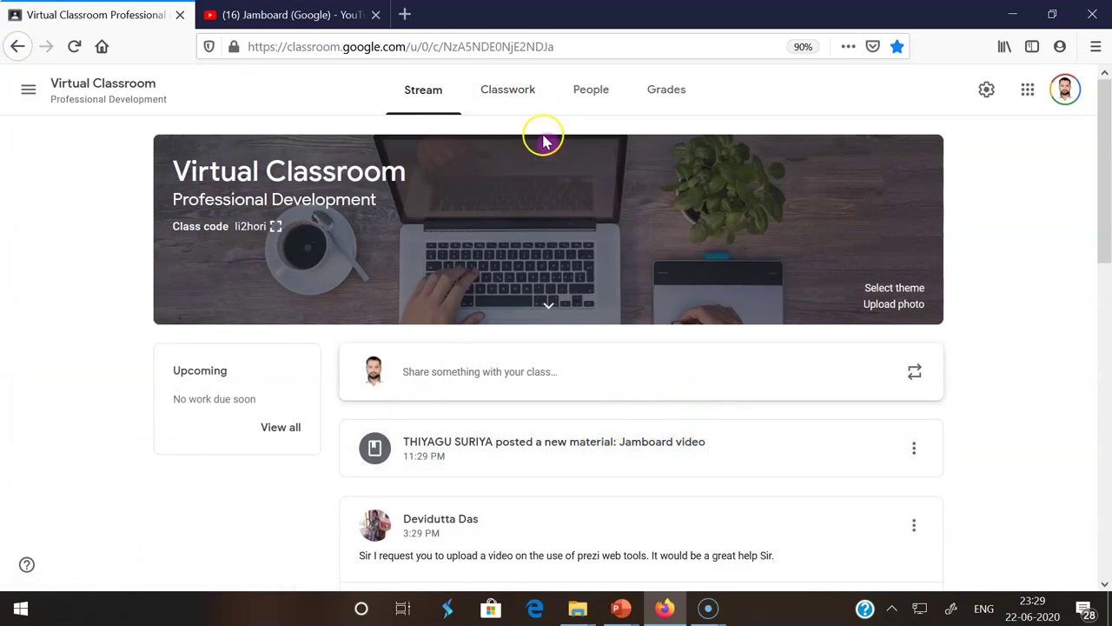
left_click(517, 94)
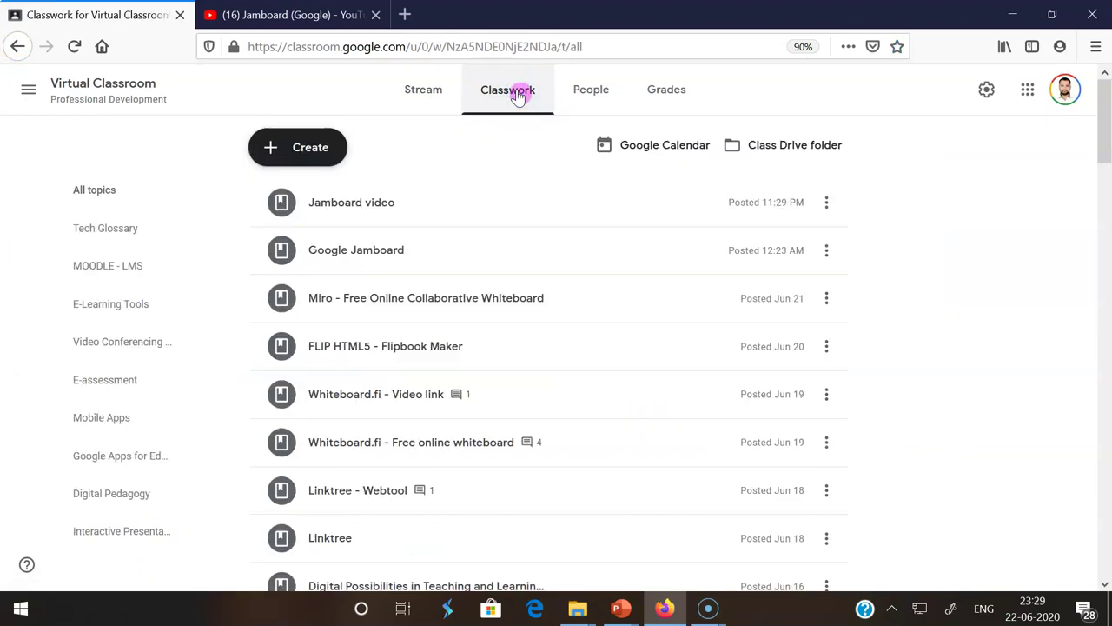